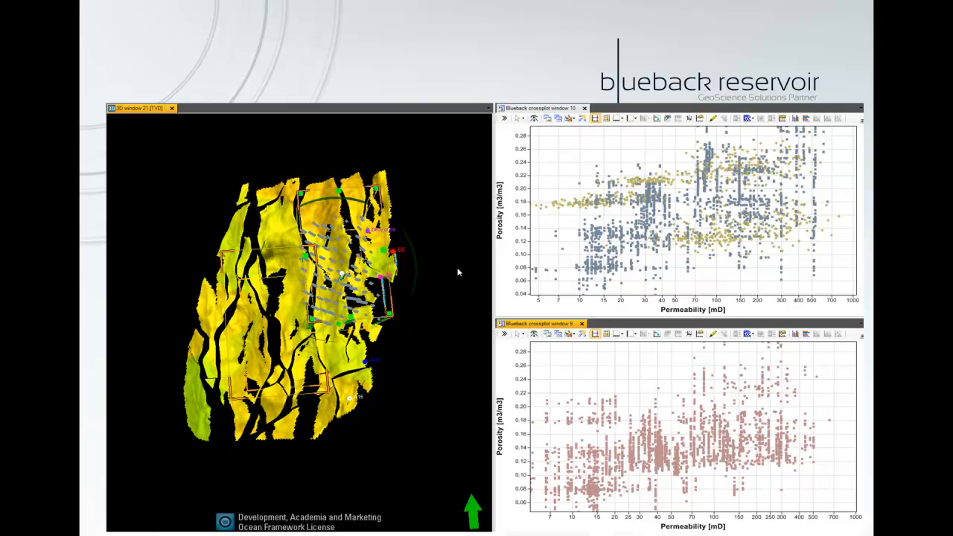
- End the slide show and minimise the PowerPoint presentation to switch to Petrel
left_click(527, 312)
key("Escape")
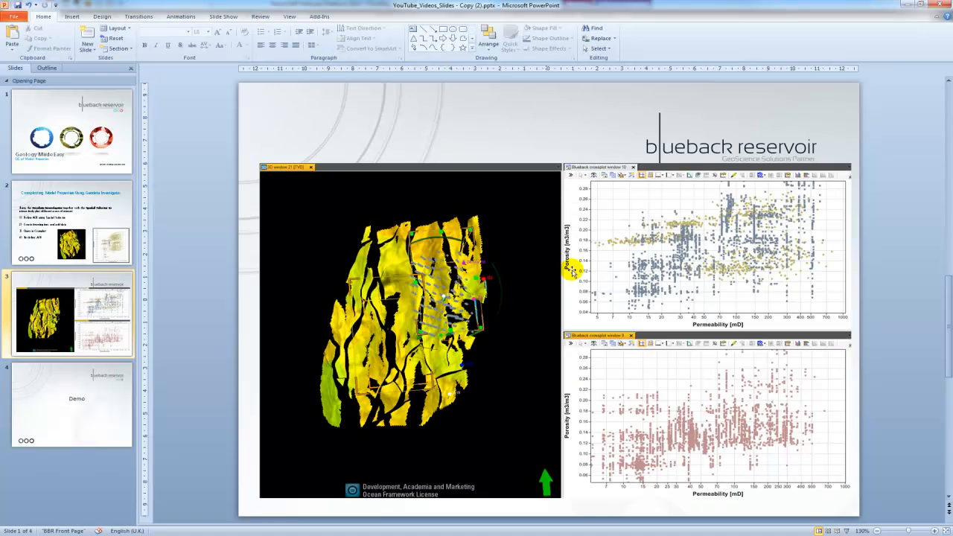
left_click(908, 6)
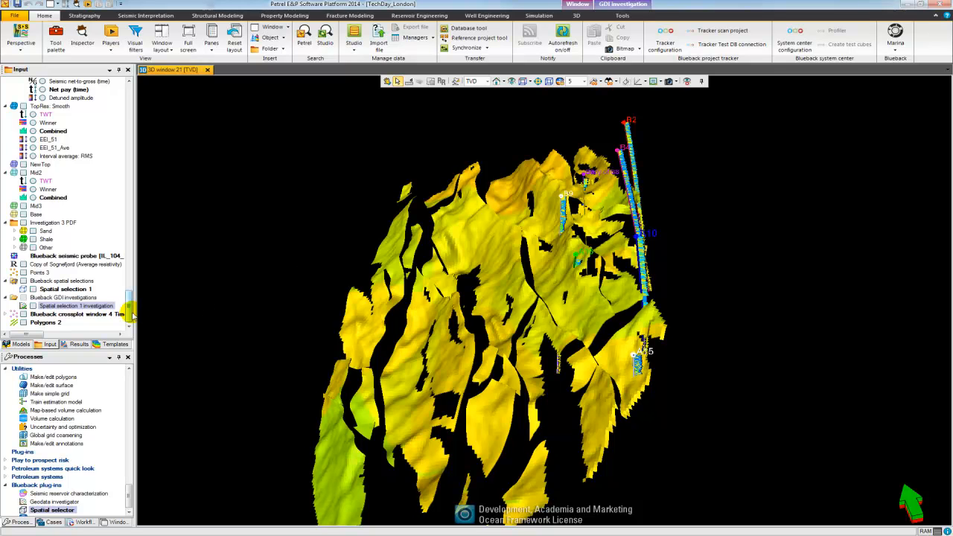
- Insert a new Blueback spatial selection around the A Wells folder
left_click_drag(131, 313, 123, 100)
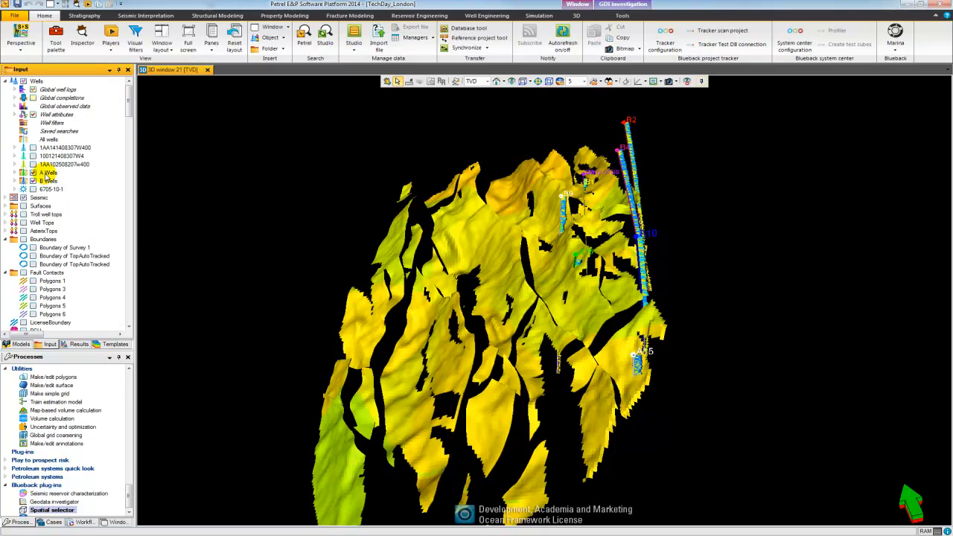
right_click(49, 174)
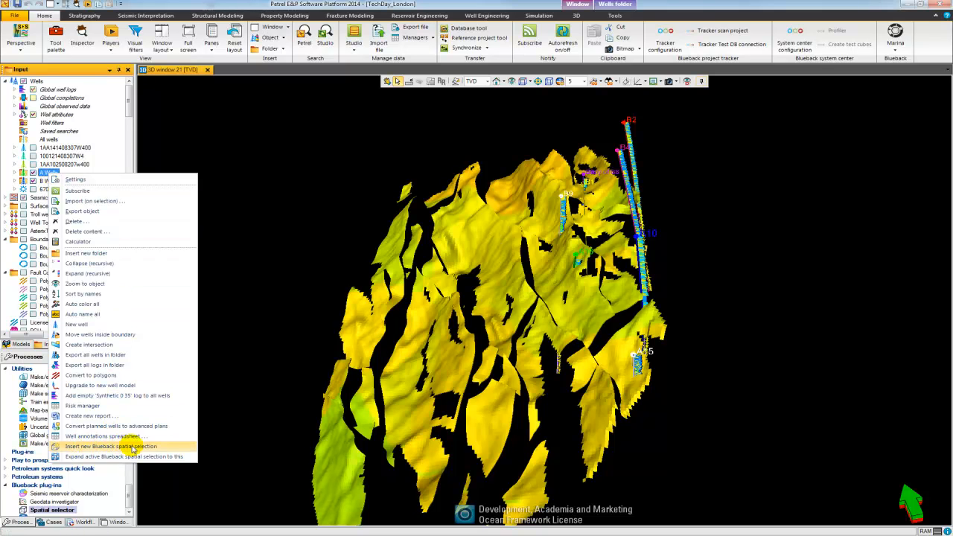
left_click(148, 447)
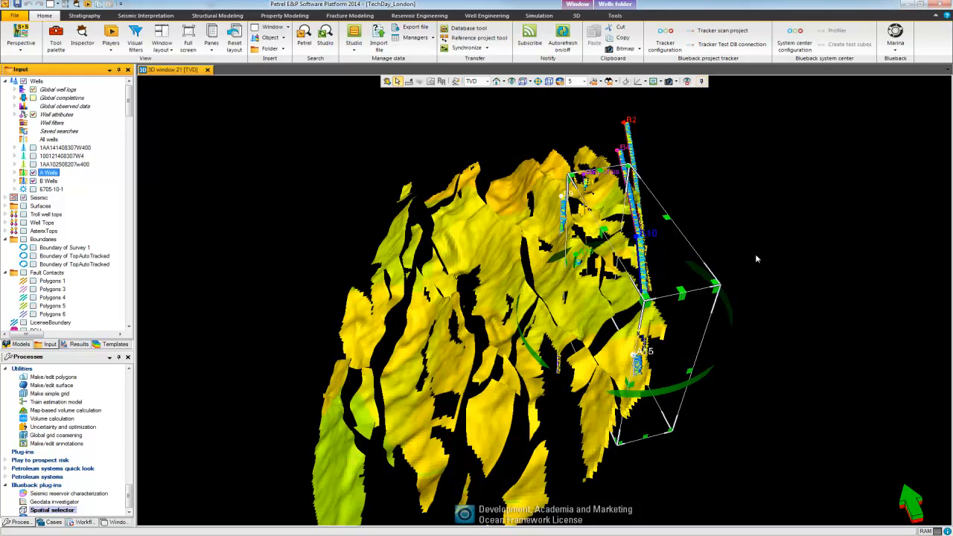
key("Escape")
left_click_drag(755, 247, 615, 260)
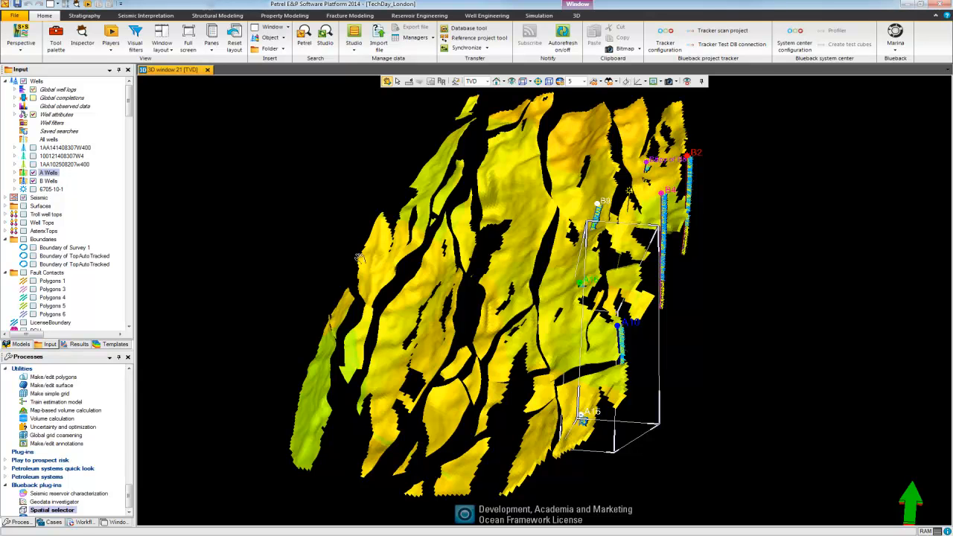
- Create a GDI investigation from Spatial selection 2, keeping the GEO Grid and well data with permeability and porosity as dimensions
left_click_drag(129, 104, 131, 318)
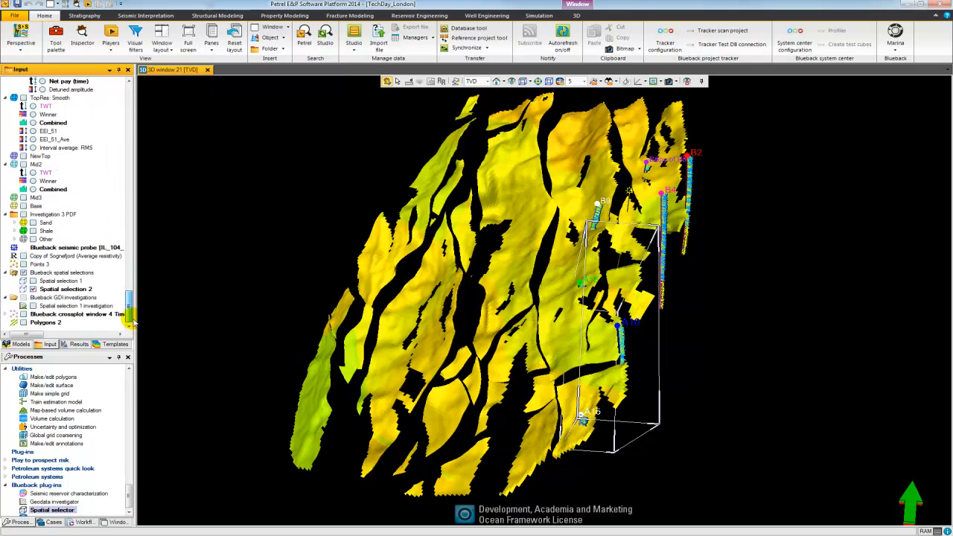
right_click(76, 289)
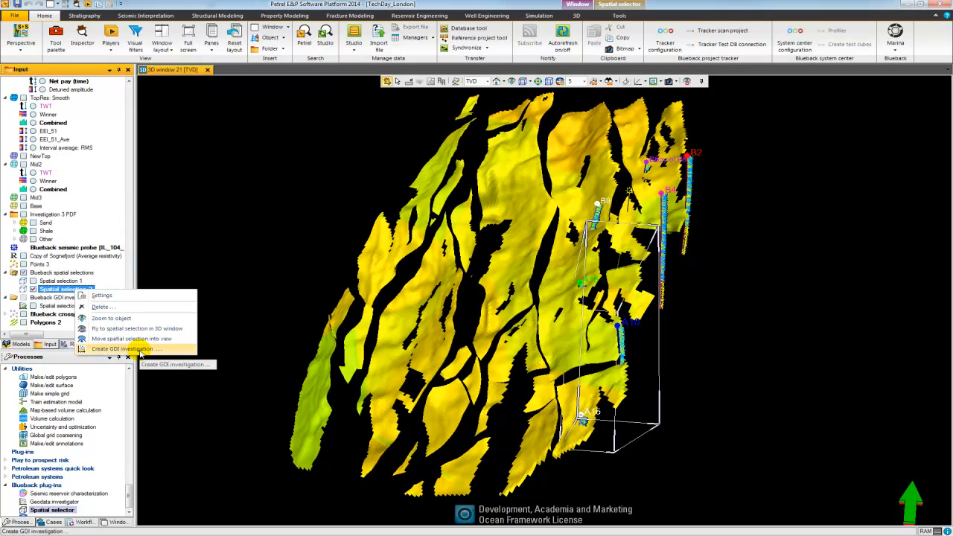
left_click(138, 350)
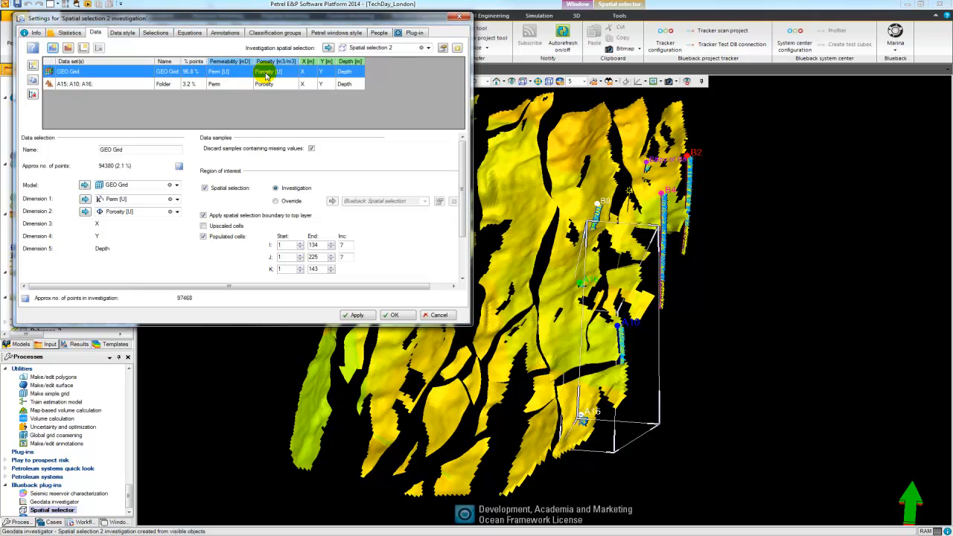
left_click(395, 315)
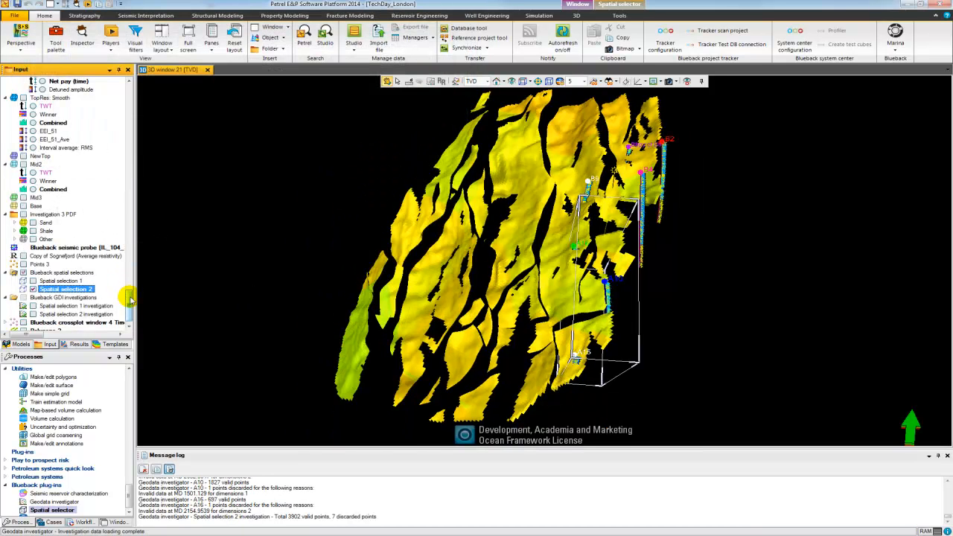
- Show the Spatial selection 2 investigation in a Blueback crossplot window
left_click_drag(131, 301, 130, 302)
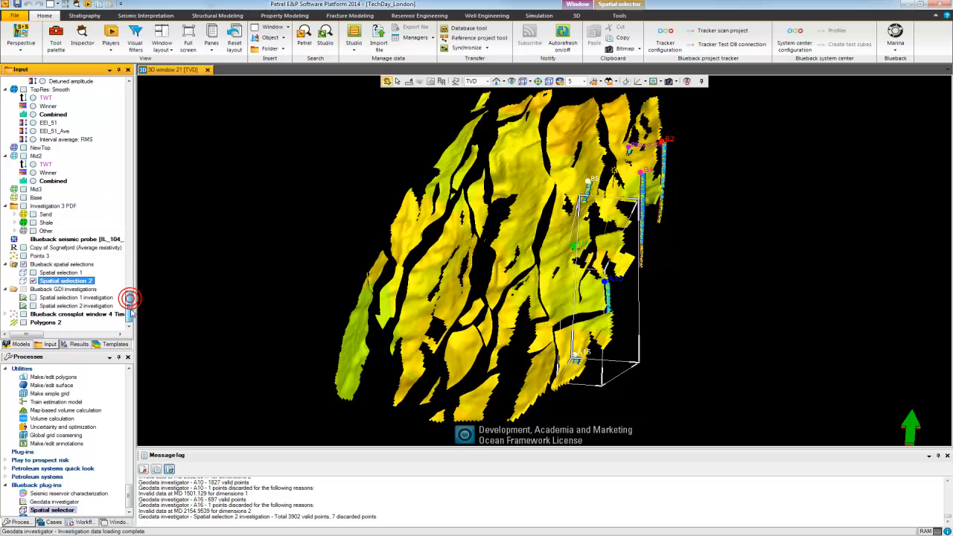
right_click(80, 306)
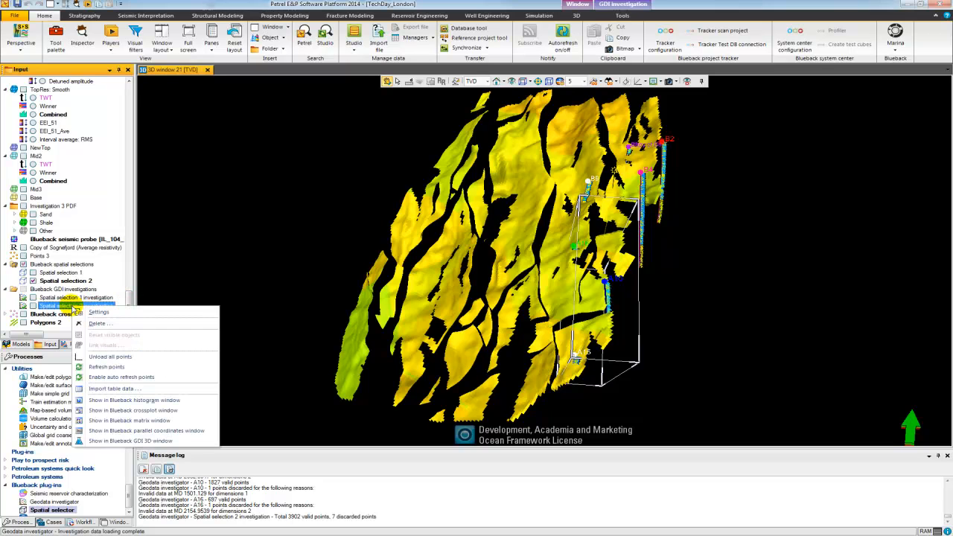
left_click(149, 410)
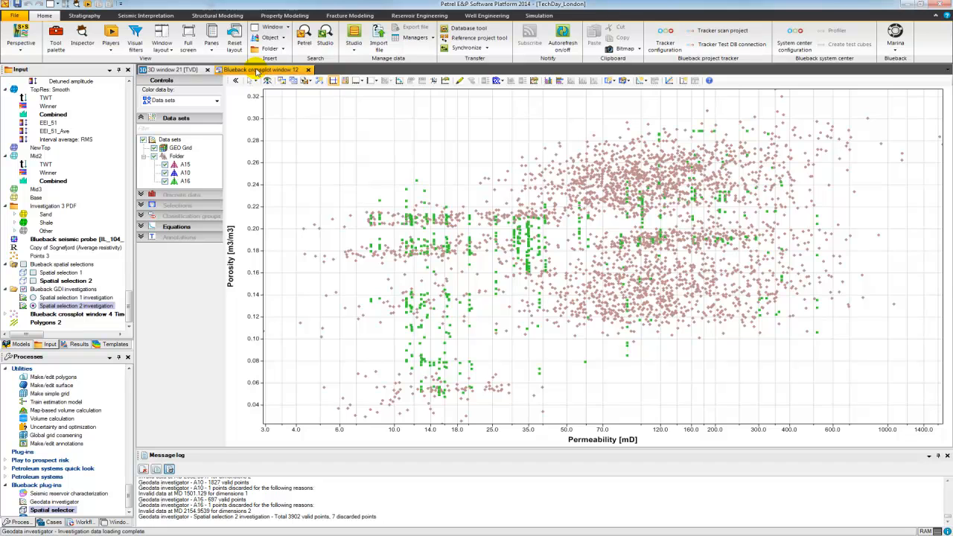
- Color the crossplot data by Permeability, and switch the GEO Grid data set off and back on
left_click(214, 100)
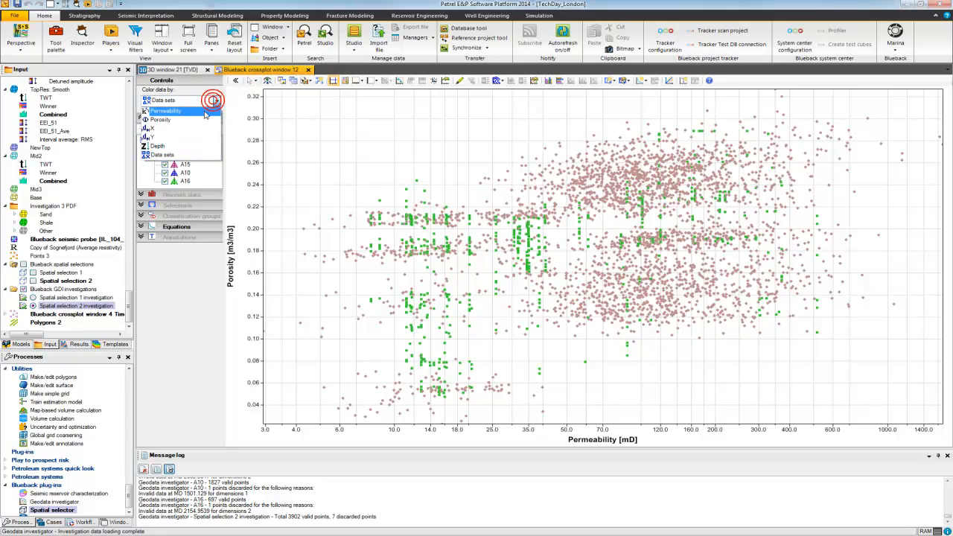
left_click(204, 111)
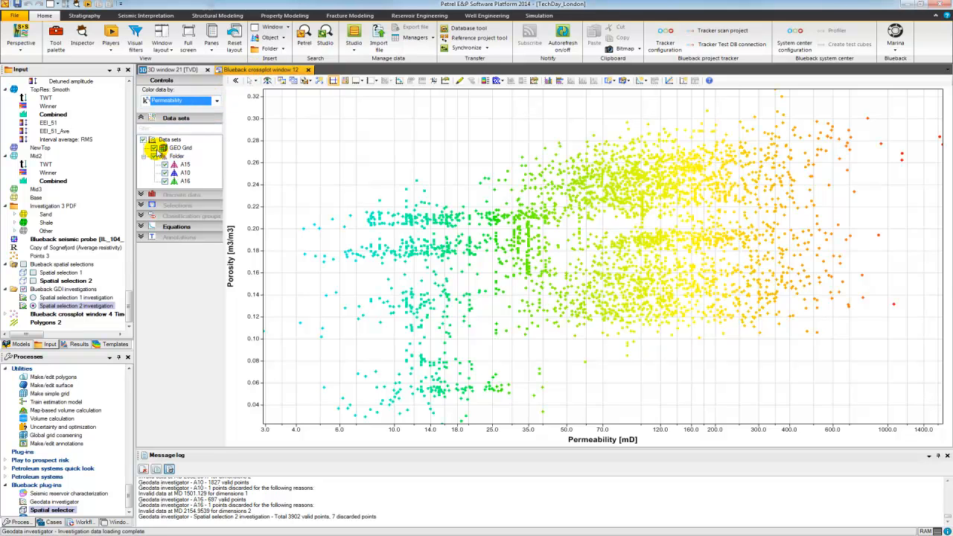
left_click(154, 148)
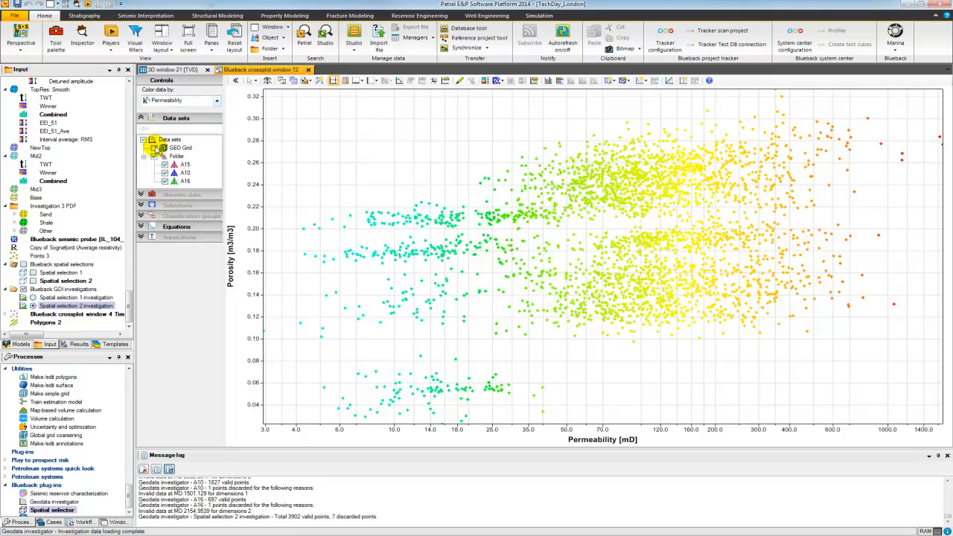
left_click(154, 148)
- Color the crossplot by Data sets and apply Color by children to the wells folder
left_click(216, 101)
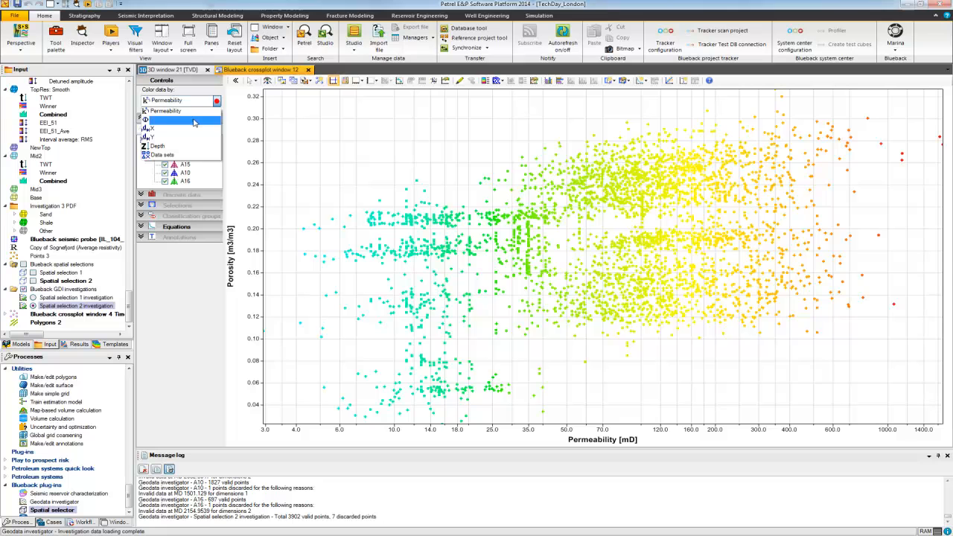
left_click(179, 156)
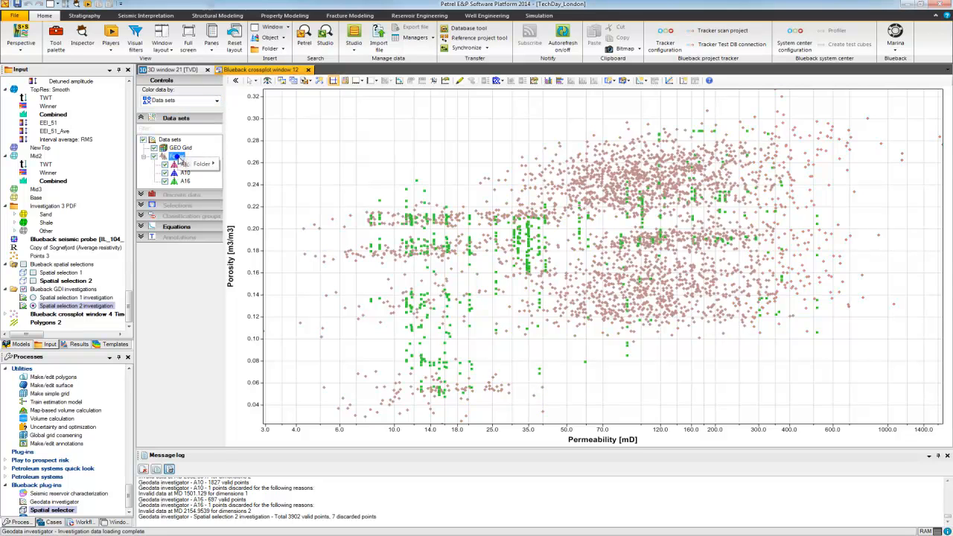
right_click(180, 157)
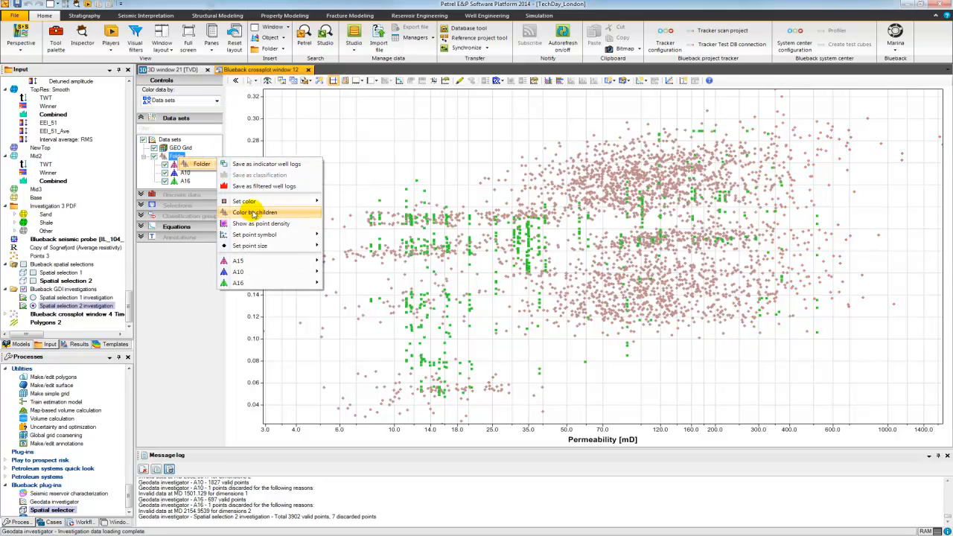
left_click(254, 213)
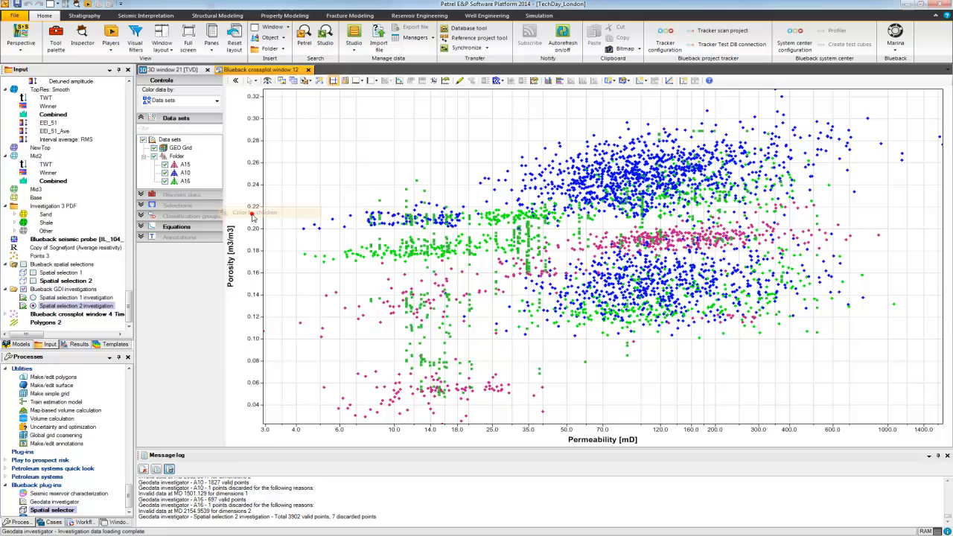
- Place the crossplot beside the 3D window and enable auto refresh of points for the Spatial selection 2 investigation
right_click(271, 73)
left_click(283, 87)
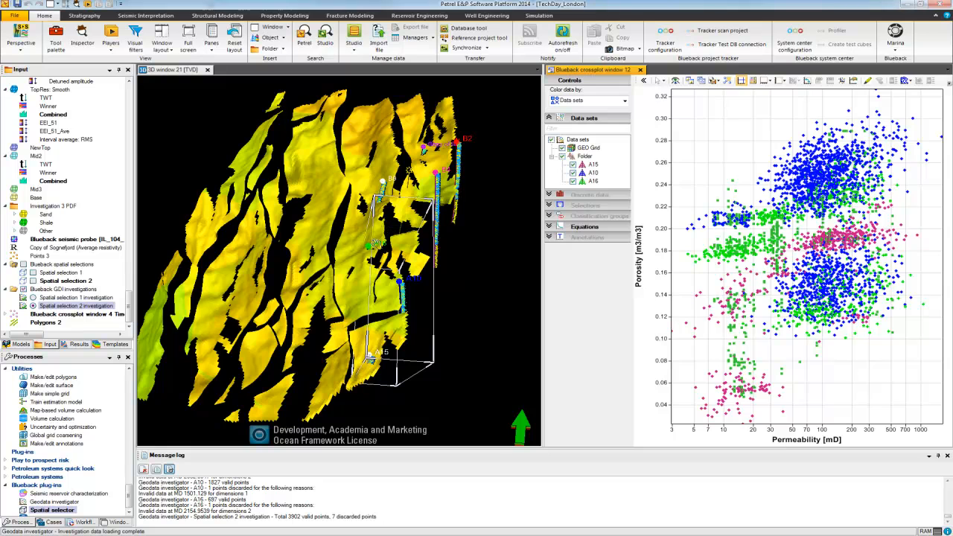
right_click(105, 306)
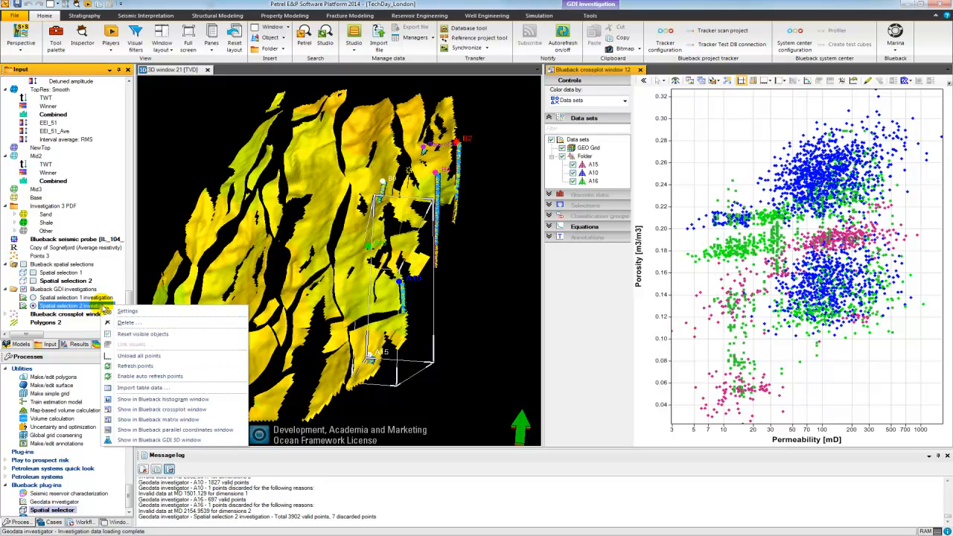
left_click(173, 377)
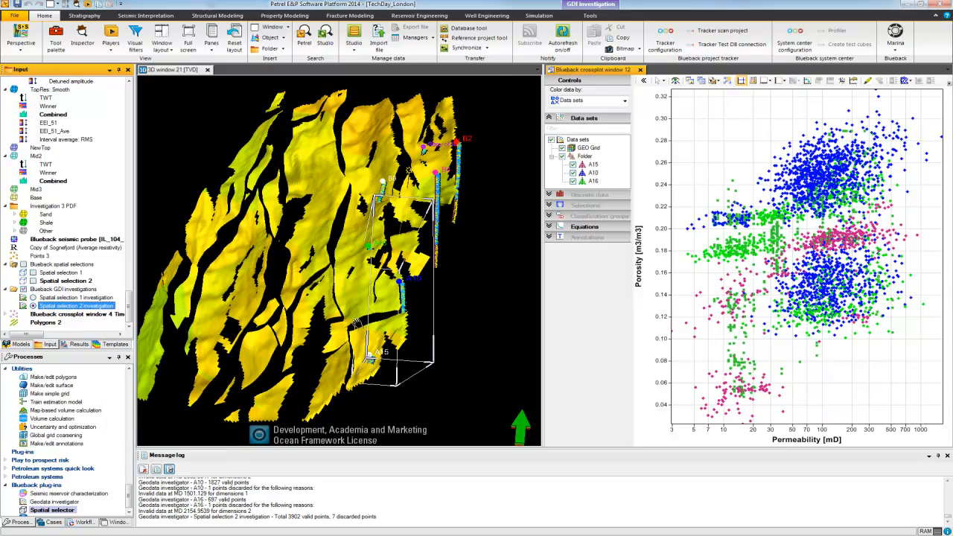
- Move the Spatial selection 2 box west away from the A wells, and partly back east over them
left_click_drag(422, 283, 302, 267)
key("Escape")
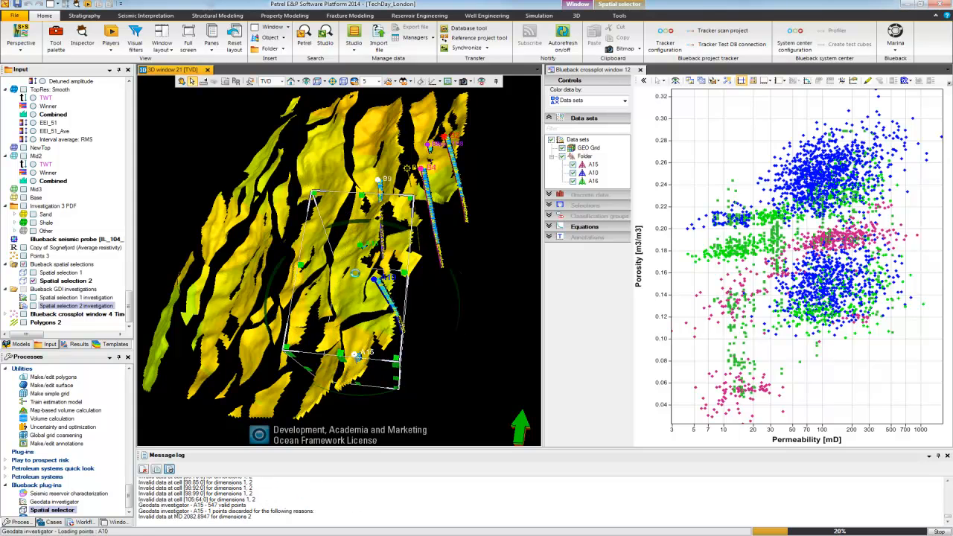
left_click_drag(363, 278, 286, 269)
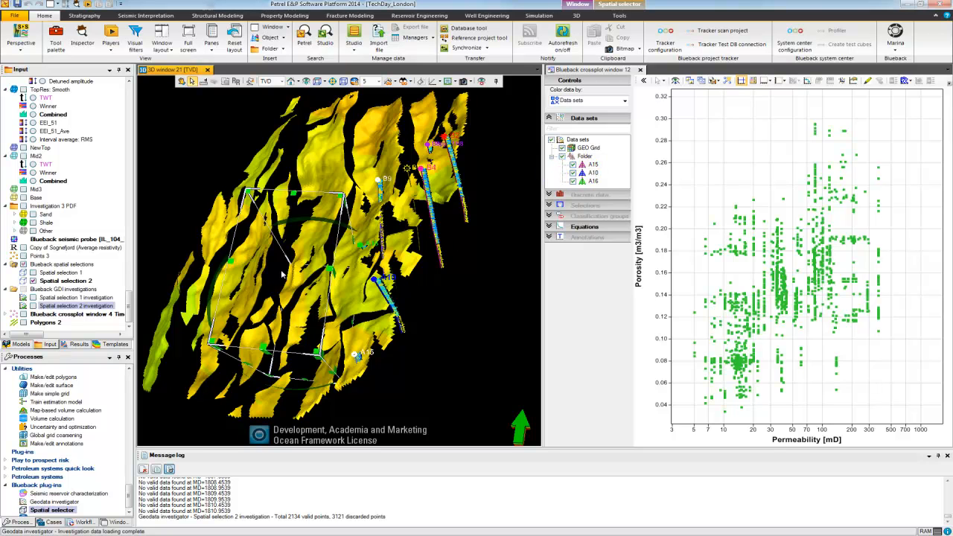
left_click_drag(285, 274, 341, 278)
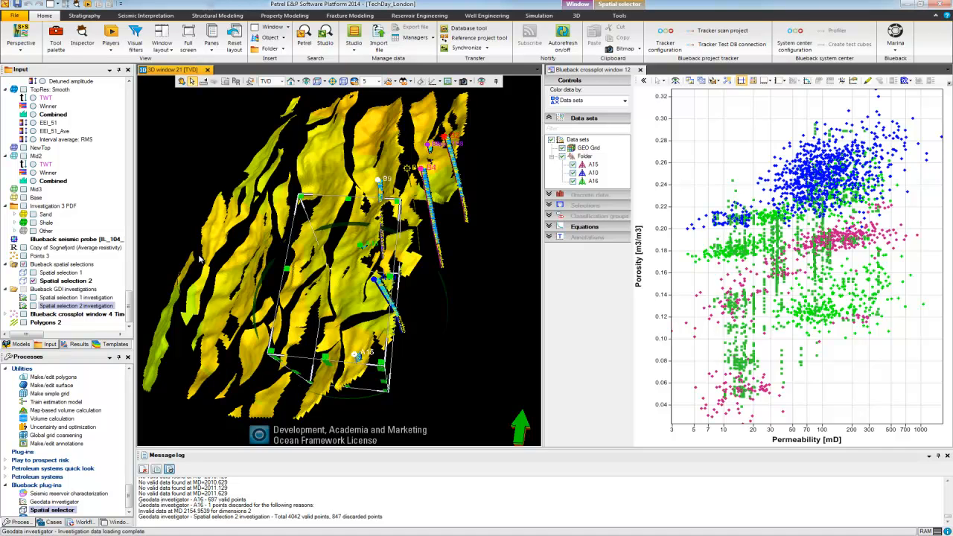
- Insert a new Blueback spatial selection covering the whole GEO Grid model
left_click_drag(129, 306, 129, 306)
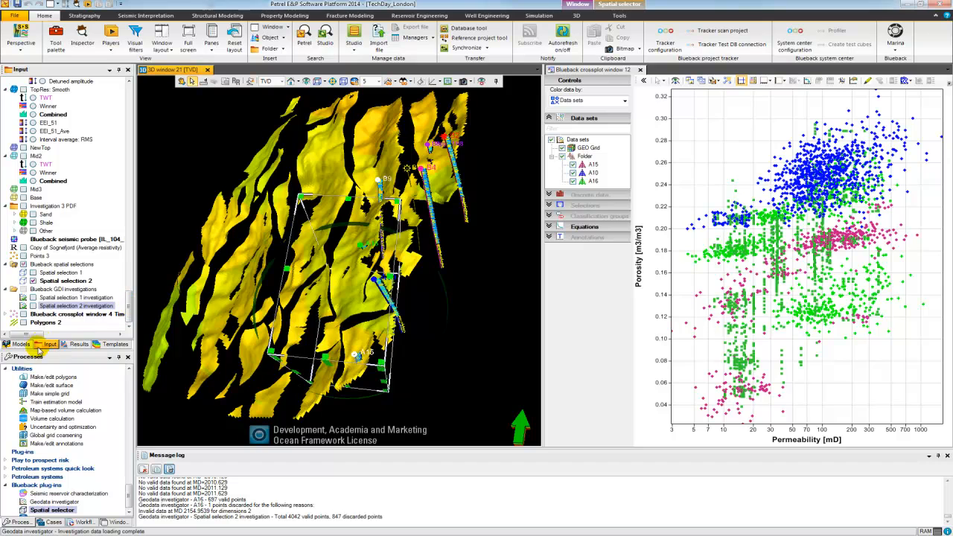
left_click(20, 344)
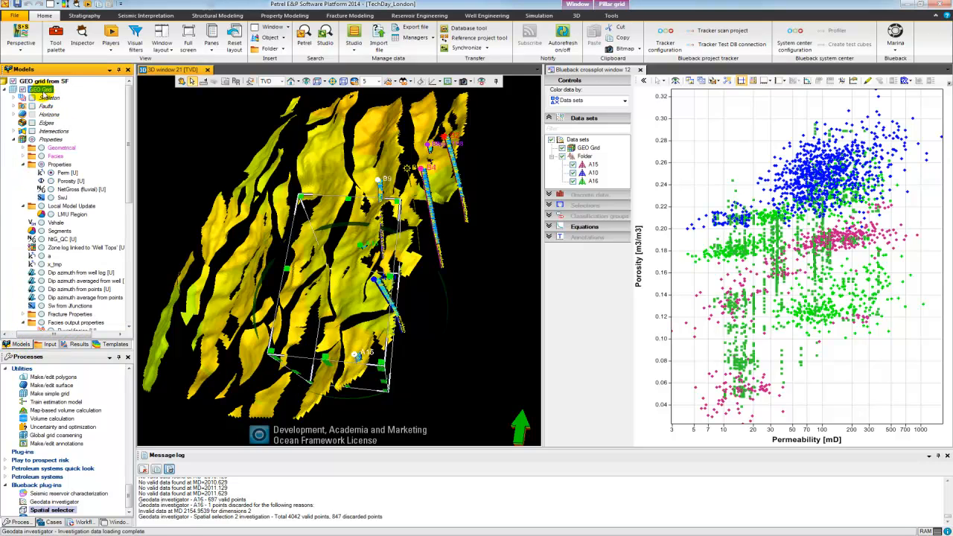
right_click(41, 90)
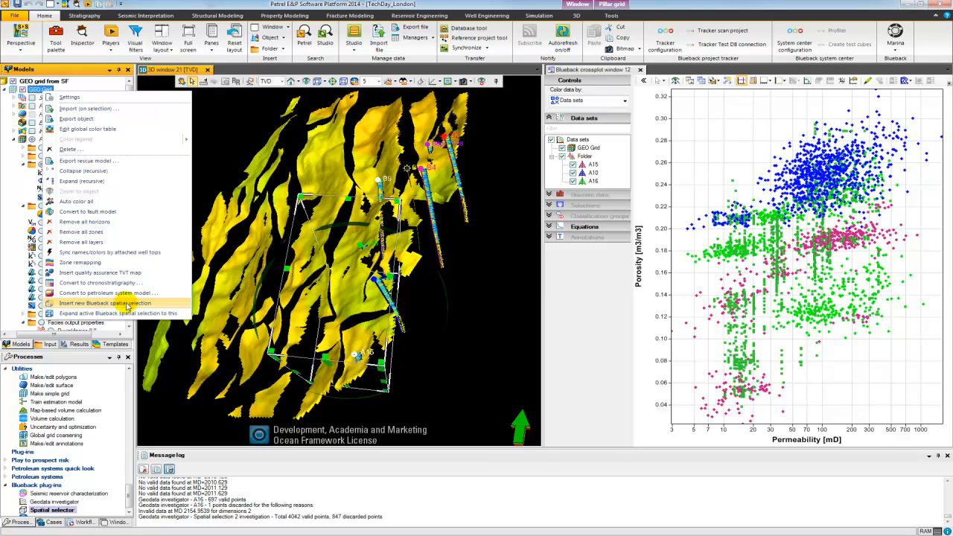
left_click(103, 303)
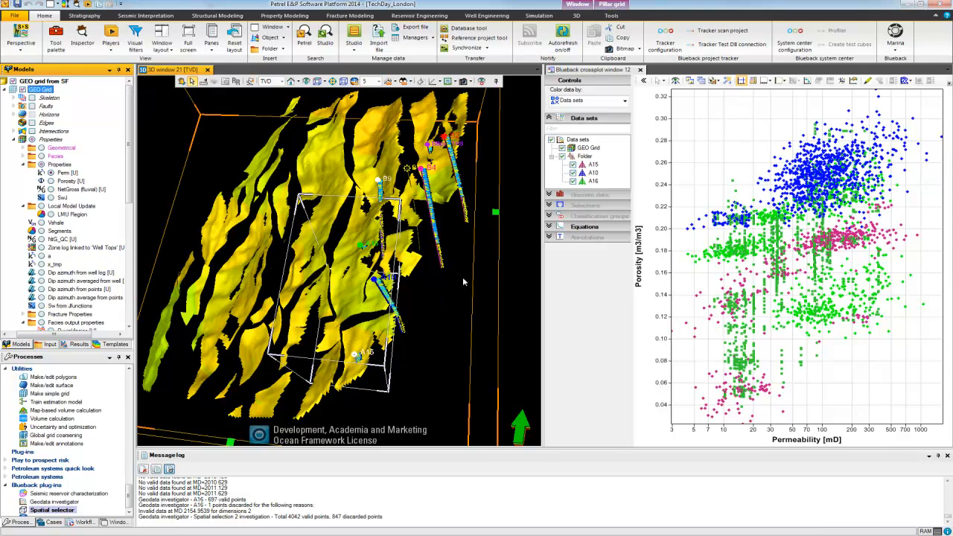
- Create a GDI investigation from Spatial selection 3, keeping the permeability and porosity data of the GEO Grid and all visible wells
left_click(50, 344)
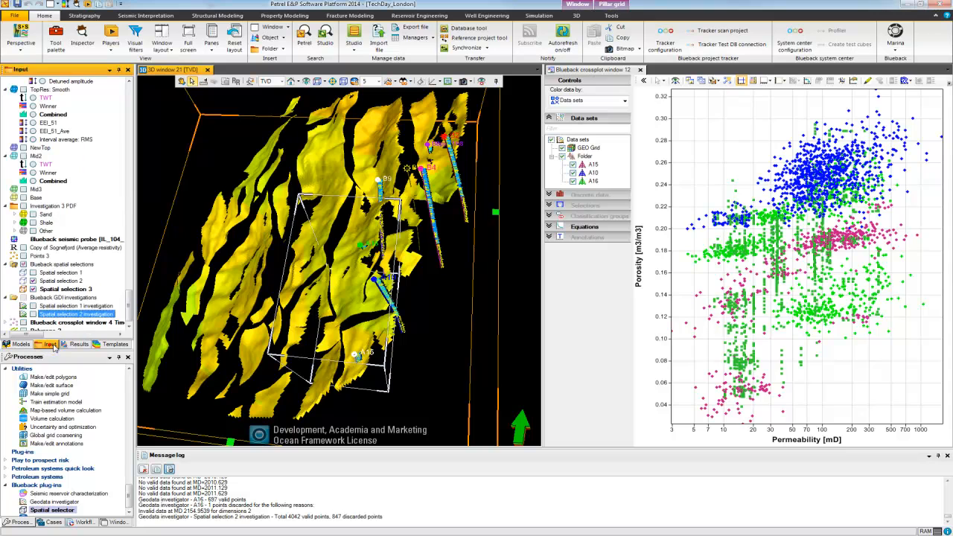
right_click(82, 289)
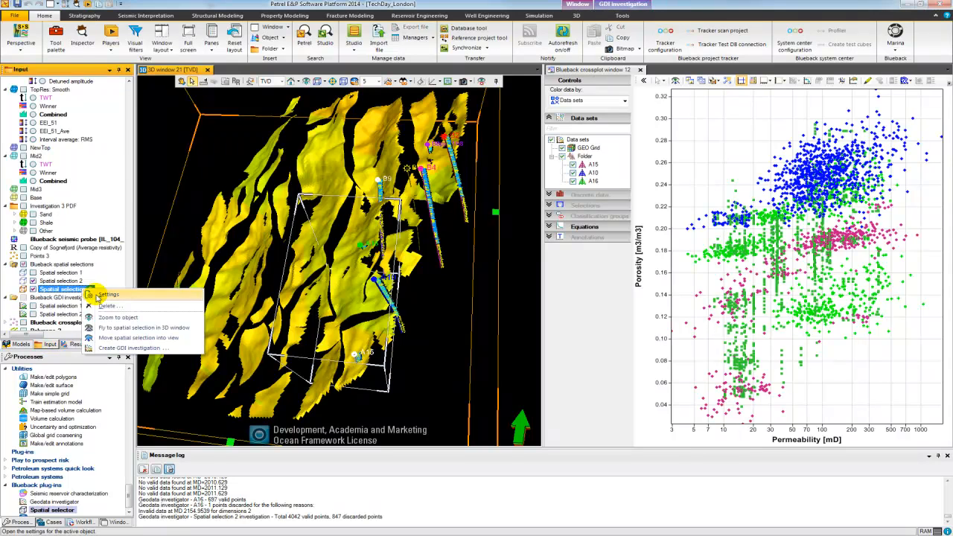
left_click(146, 349)
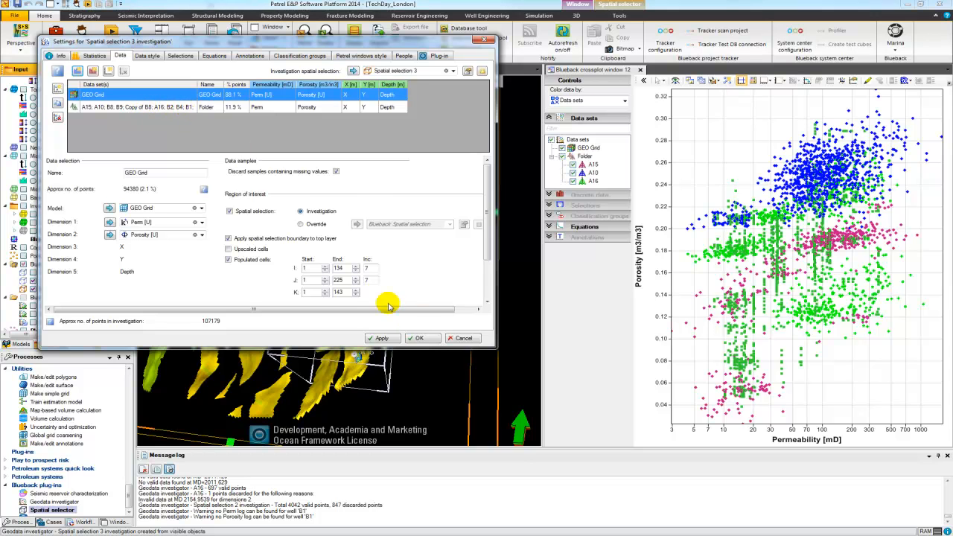
left_click(422, 338)
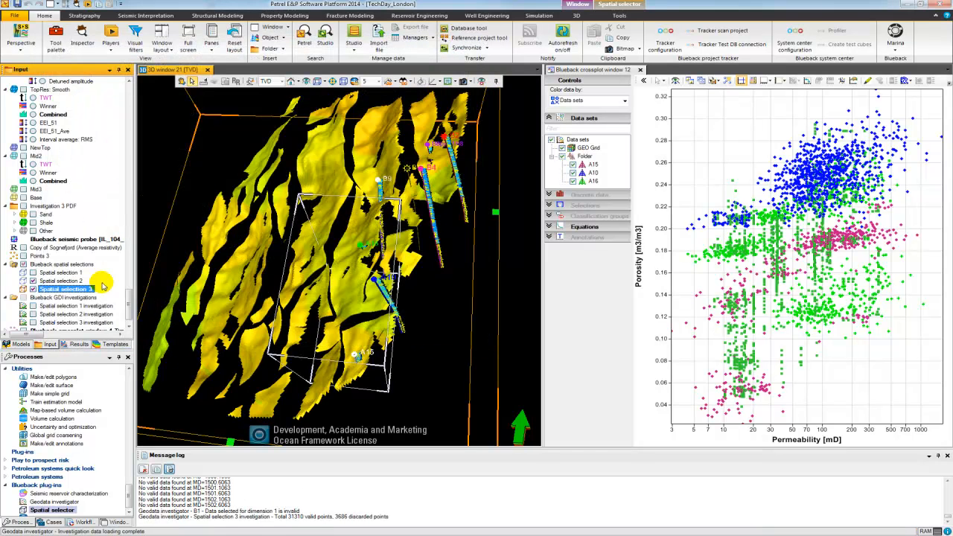
- Show the Spatial selection 3 investigation in a new Blueback crossplot window, dock it below the existing crossplot, and widen both crossplots
left_click_drag(127, 300, 127, 303)
right_click(95, 305)
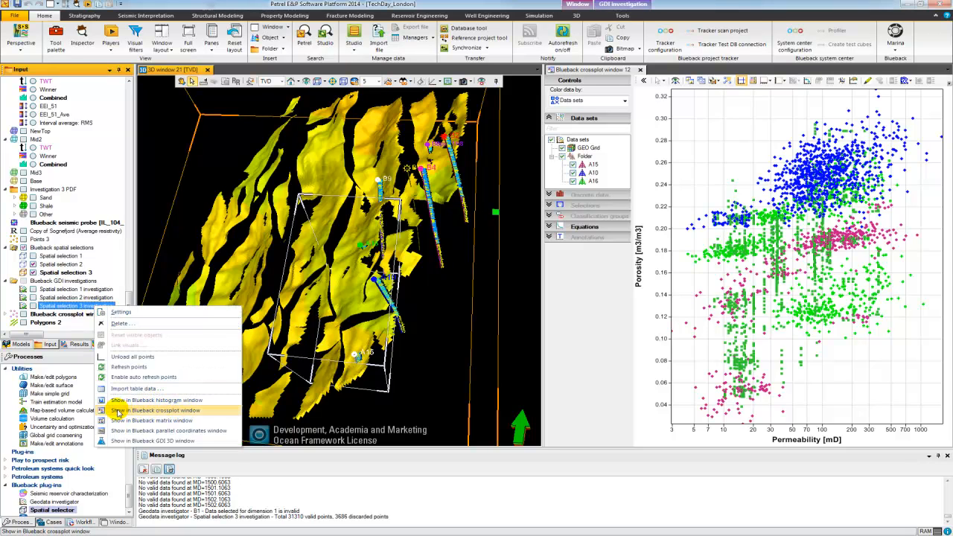
left_click(177, 411)
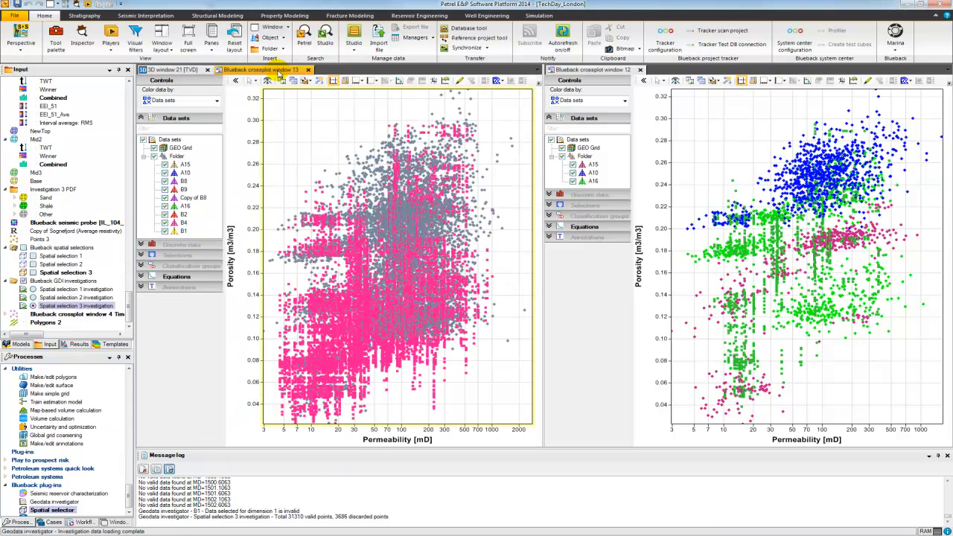
left_click_drag(250, 70, 789, 447)
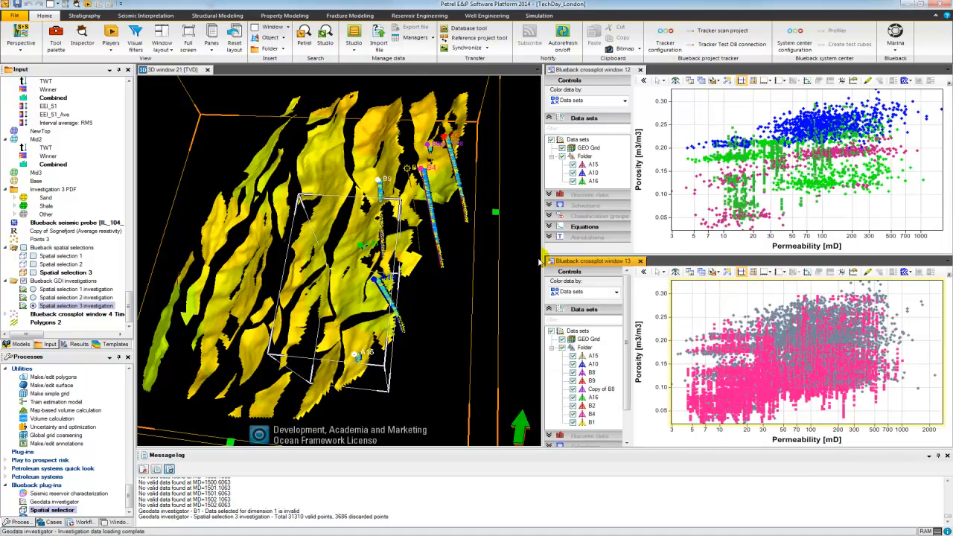
left_click_drag(544, 246, 445, 246)
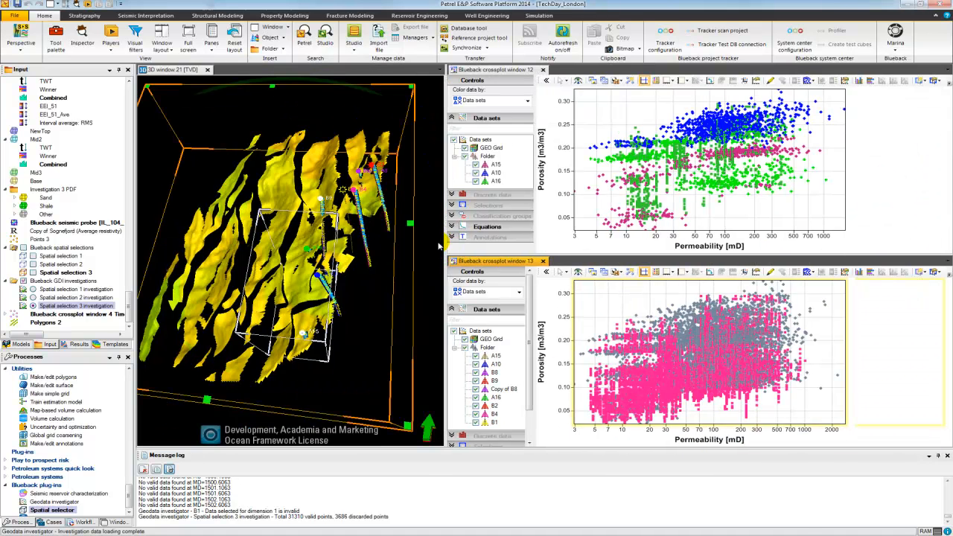
- Enable auto refresh of points for the Spatial selection 3 investigation, close the message log, and shrink the selection box to the grid's western side
right_click(85, 305)
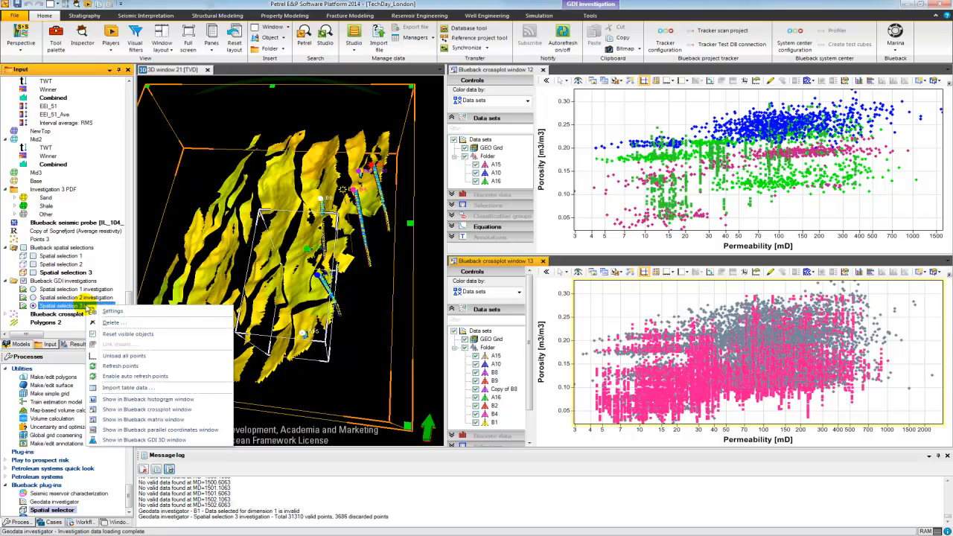
left_click(127, 376)
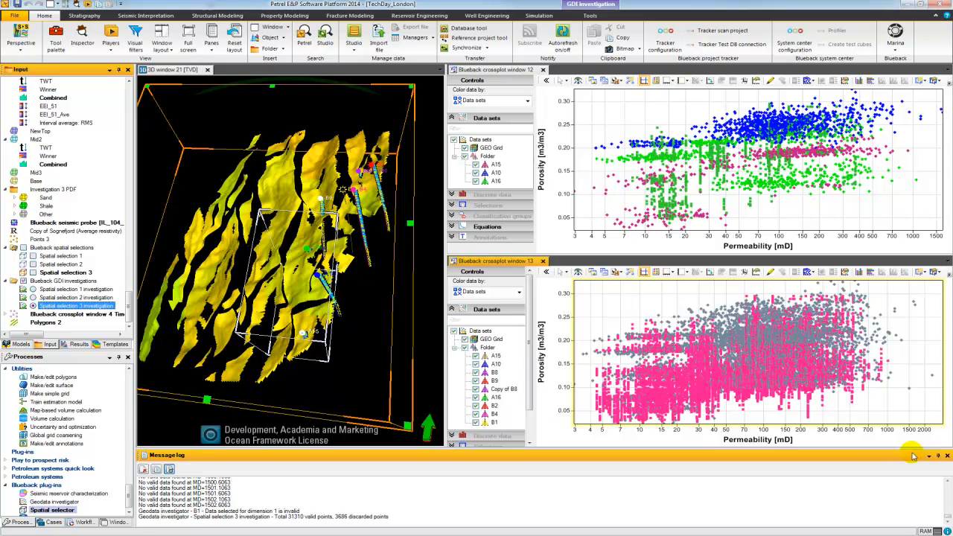
left_click(947, 454)
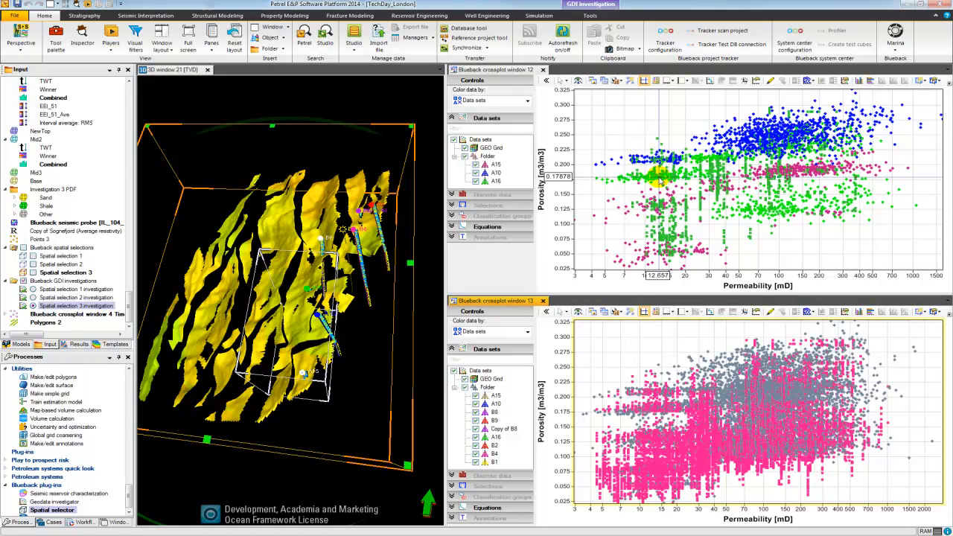
left_click_drag(408, 467, 195, 387)
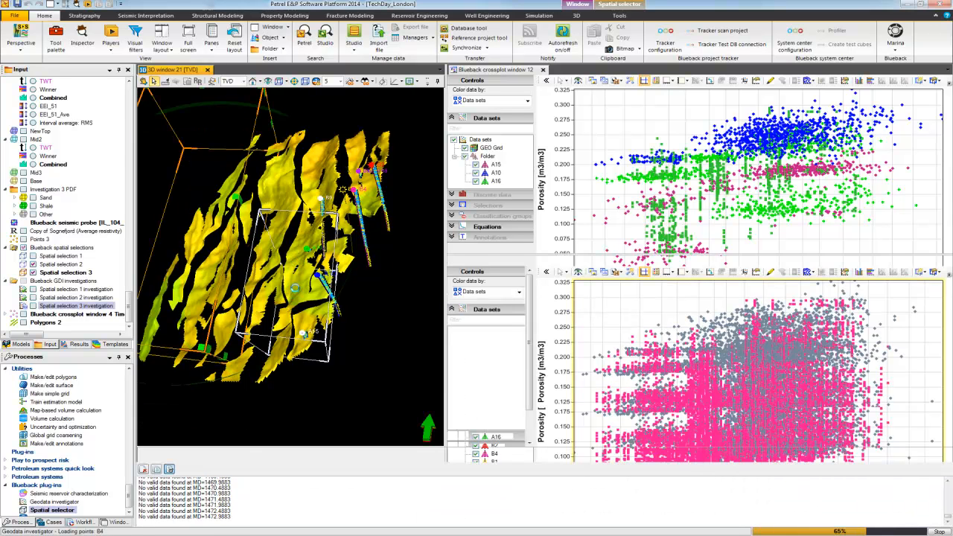
- Extend the Spatial selection 2 box northward, pull its southern side north past wells A15 and A10, and close the message log
left_click(293, 296)
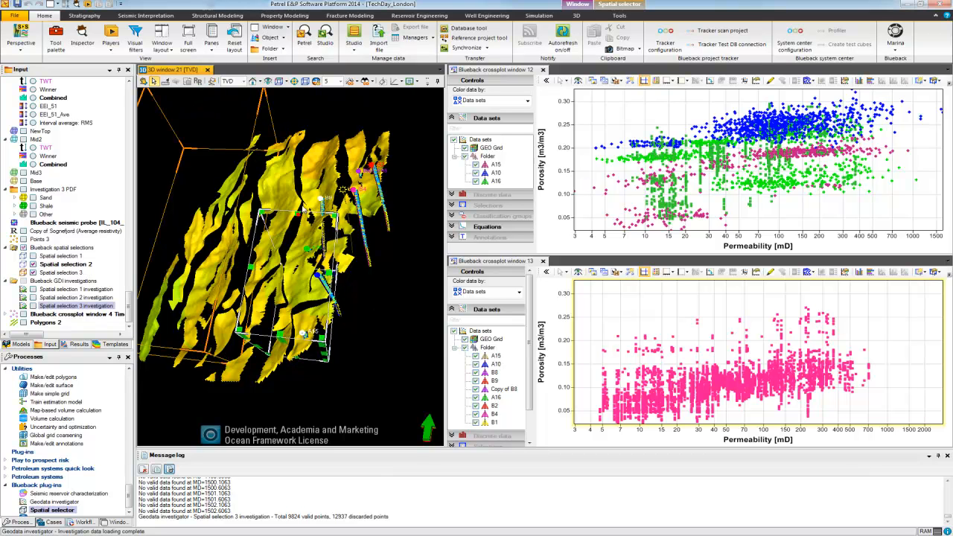
left_click_drag(297, 215, 302, 183)
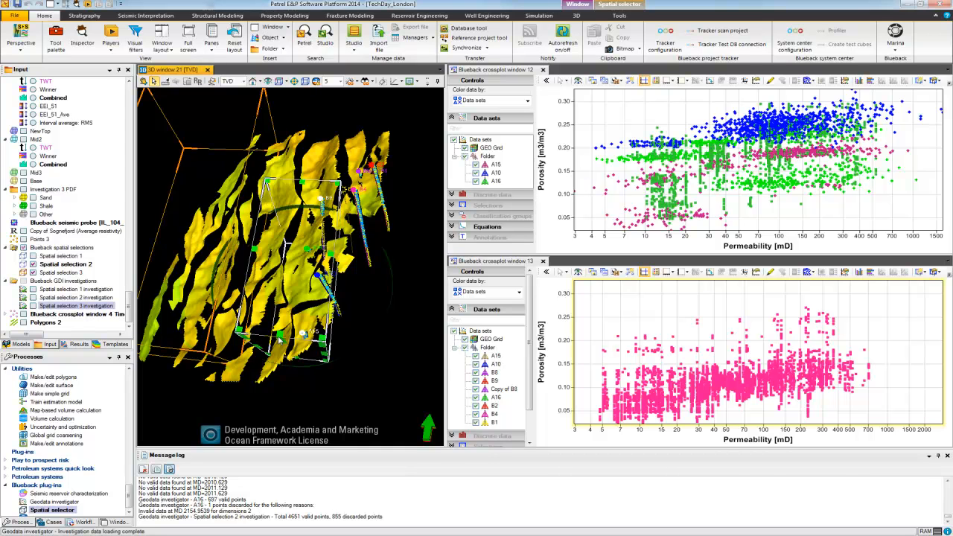
left_click_drag(280, 338, 286, 244)
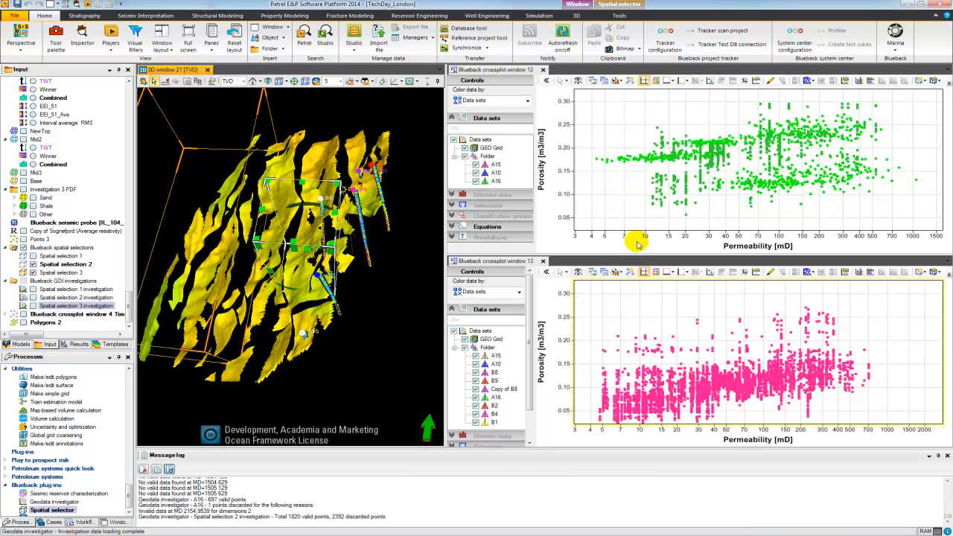
left_click(947, 454)
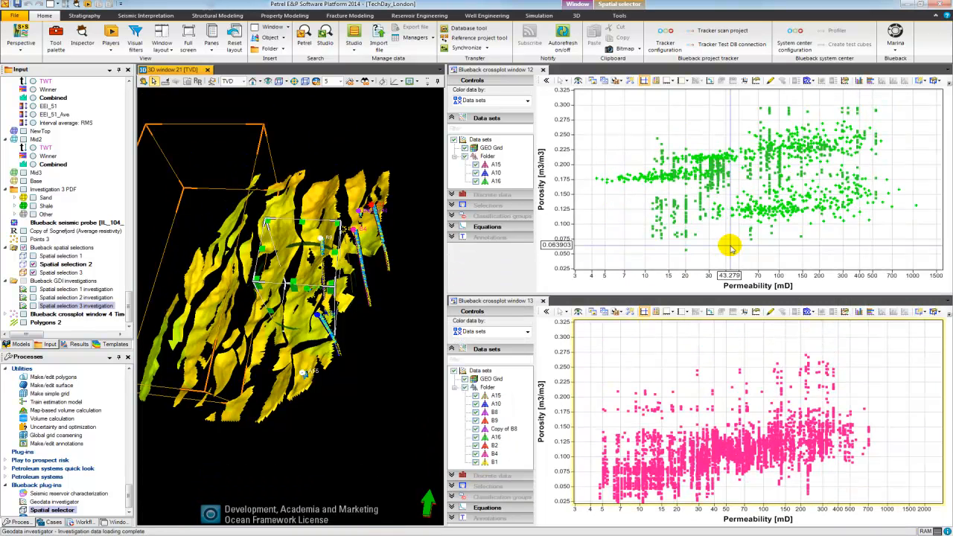